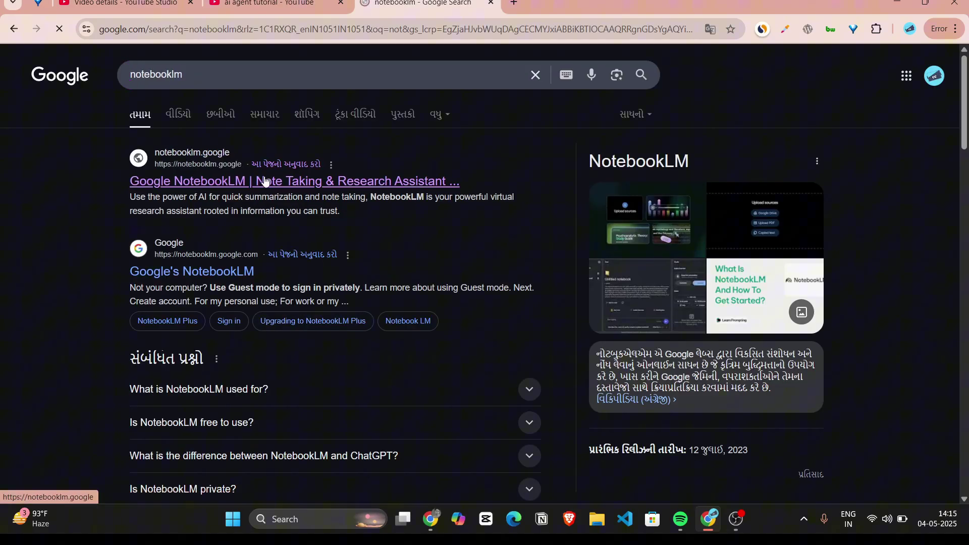
{"action": "scroll", "coordinate": [581, 319], "scroll_direction": "down", "scroll_amount": 3}
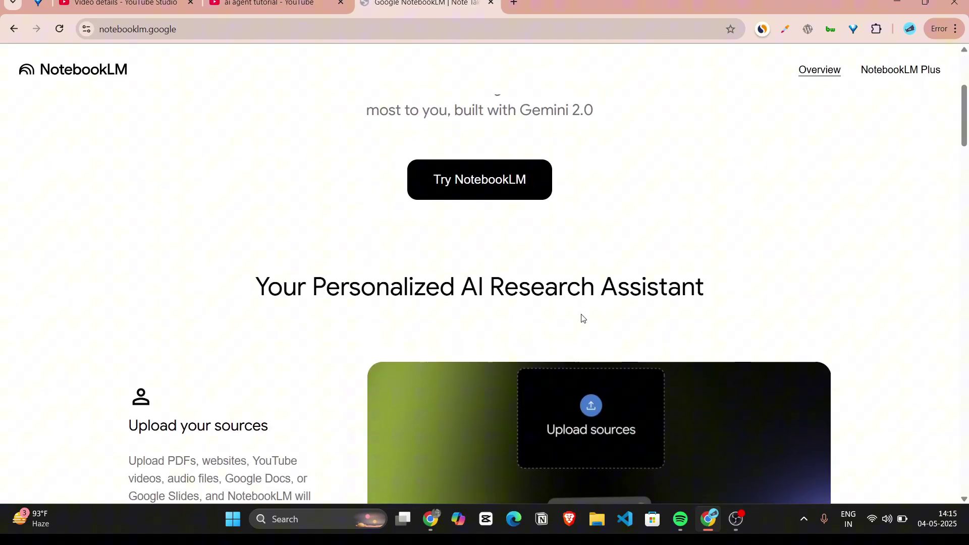
{"action": "scroll", "coordinate": [581, 318], "scroll_direction": "up", "scroll_amount": 3}
{"action": "scroll", "coordinate": [627, 237], "scroll_direction": "down", "scroll_amount": 5}
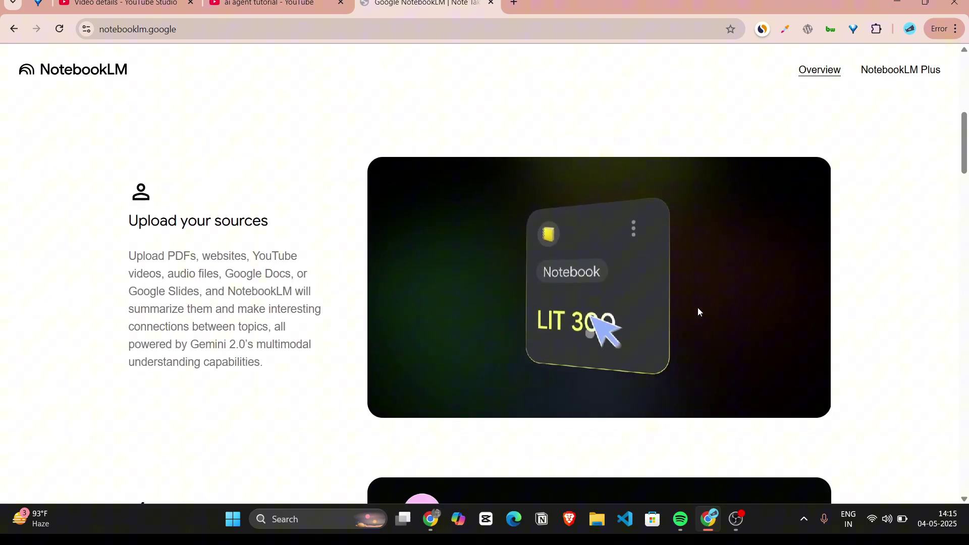
{"action": "scroll", "coordinate": [697, 308], "scroll_direction": "down", "scroll_amount": 2}
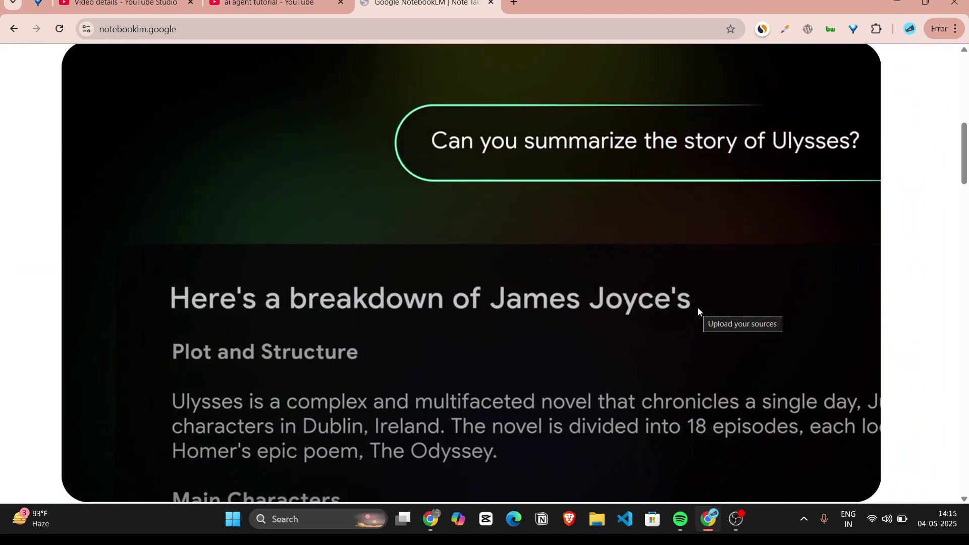
{"action": "scroll", "coordinate": [697, 311], "scroll_direction": "down", "scroll_amount": 3}
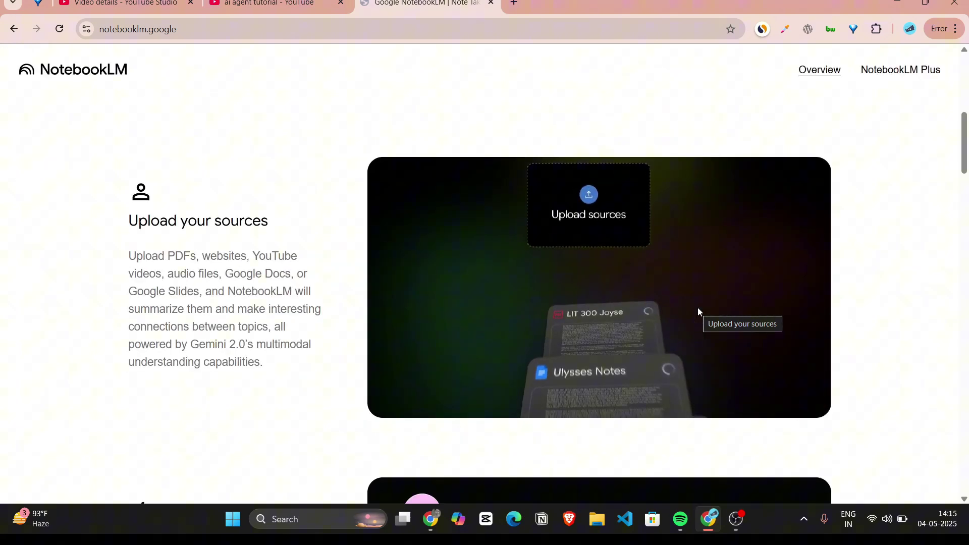
{"action": "scroll", "coordinate": [697, 311], "scroll_direction": "down", "scroll_amount": 3}
{"action": "scroll", "coordinate": [698, 312], "scroll_direction": "down", "scroll_amount": 3}
{"action": "scroll", "coordinate": [698, 311], "scroll_direction": "down", "scroll_amount": 3}
{"action": "scroll", "coordinate": [698, 311], "scroll_direction": "down", "scroll_amount": 2}
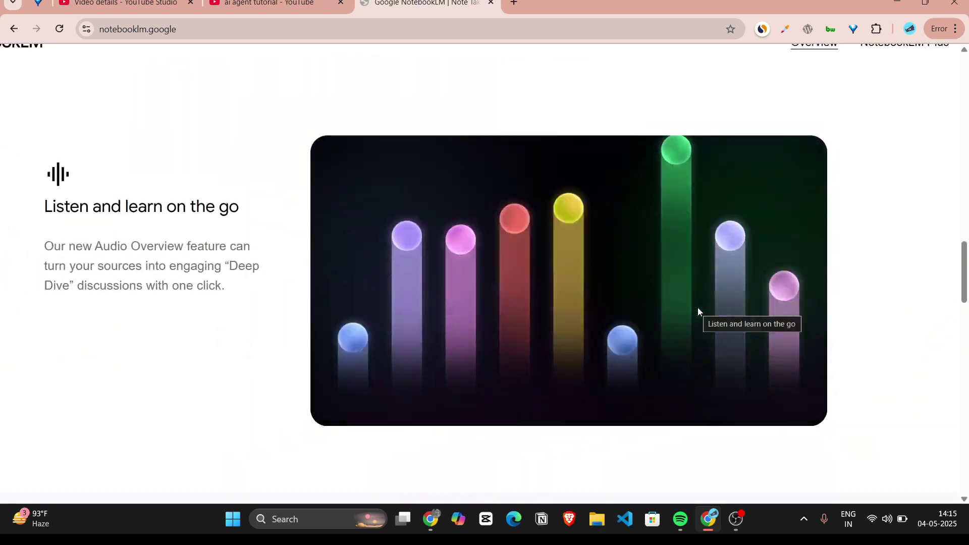
{"action": "scroll", "coordinate": [697, 309], "scroll_direction": "down", "scroll_amount": 3}
{"action": "scroll", "coordinate": [697, 309], "scroll_direction": "down", "scroll_amount": 3}
{"action": "scroll", "coordinate": [697, 307], "scroll_direction": "down", "scroll_amount": 3}
{"action": "scroll", "coordinate": [698, 308], "scroll_direction": "down", "scroll_amount": 2}
{"action": "scroll", "coordinate": [698, 307], "scroll_direction": "down", "scroll_amount": 2}
{"action": "scroll", "coordinate": [697, 308], "scroll_direction": "down", "scroll_amount": 4}
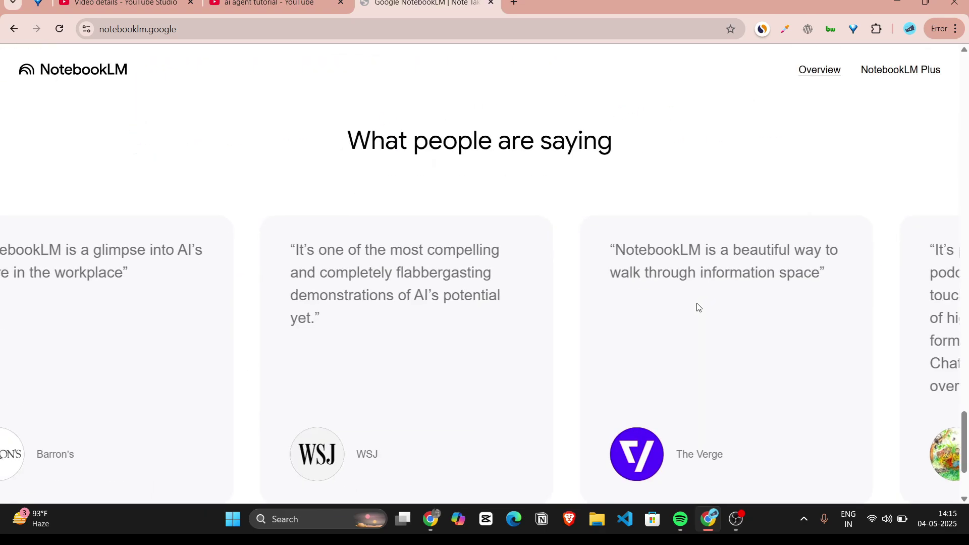
{"action": "scroll", "coordinate": [698, 308], "scroll_direction": "down", "scroll_amount": 2}
{"action": "scroll", "coordinate": [697, 308], "scroll_direction": "up", "scroll_amount": 15}
{"action": "scroll", "coordinate": [644, 349], "scroll_direction": "up", "scroll_amount": 5}
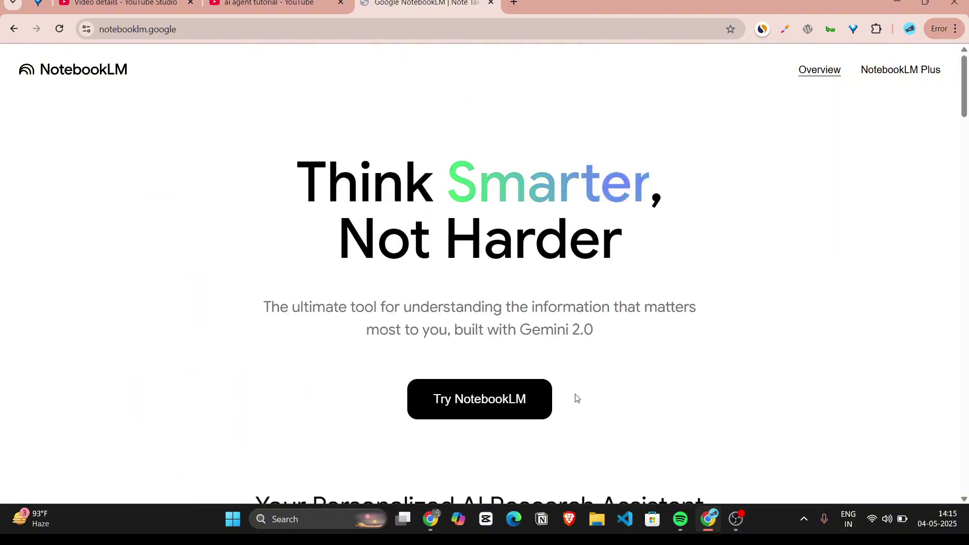
- Launch NotebookLM and start a brand-new untitled notebook
{"action": "left_click", "coordinate": [509, 402]}
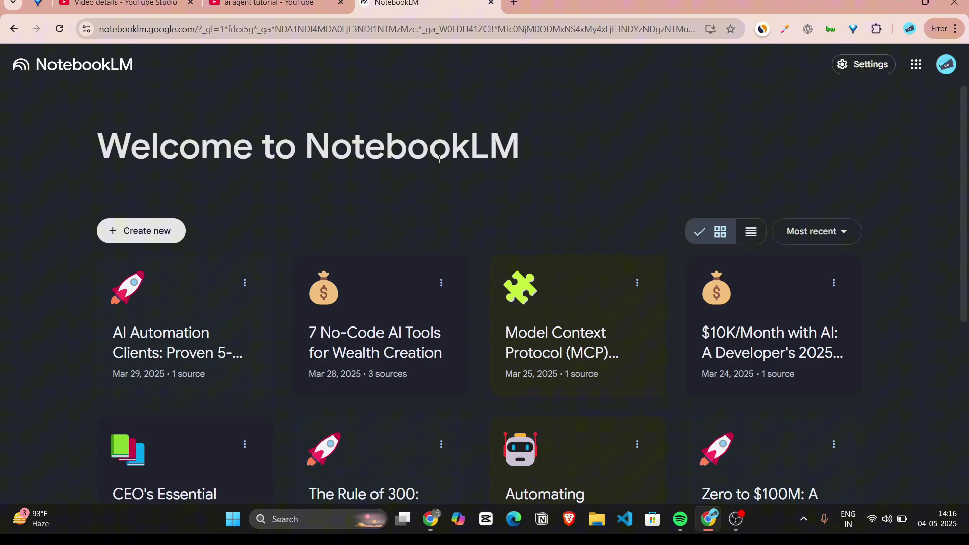
{"action": "scroll", "coordinate": [439, 158], "scroll_direction": "down", "scroll_amount": 5}
{"action": "scroll", "coordinate": [440, 163], "scroll_direction": "up", "scroll_amount": 5}
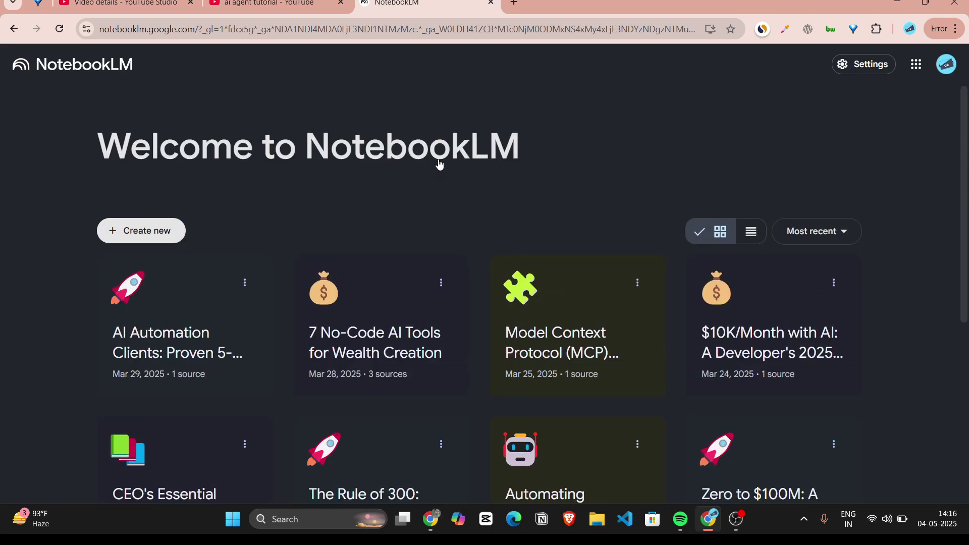
{"action": "left_click", "coordinate": [151, 238]}
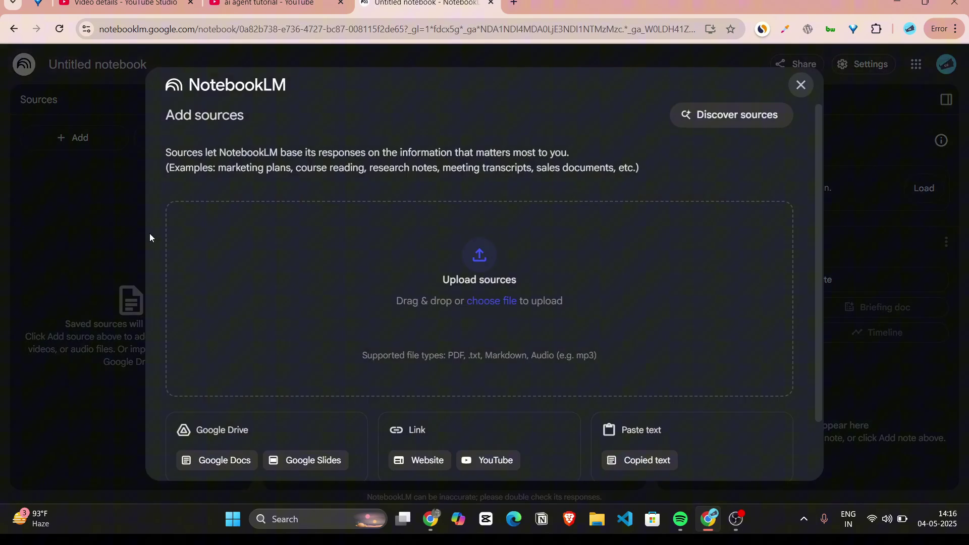
{"action": "scroll", "coordinate": [366, 394], "scroll_direction": "down", "scroll_amount": 1}
{"action": "scroll", "coordinate": [337, 348], "scroll_direction": "up", "scroll_amount": 1}
{"action": "scroll", "coordinate": [384, 131], "scroll_direction": "down", "scroll_amount": 2}
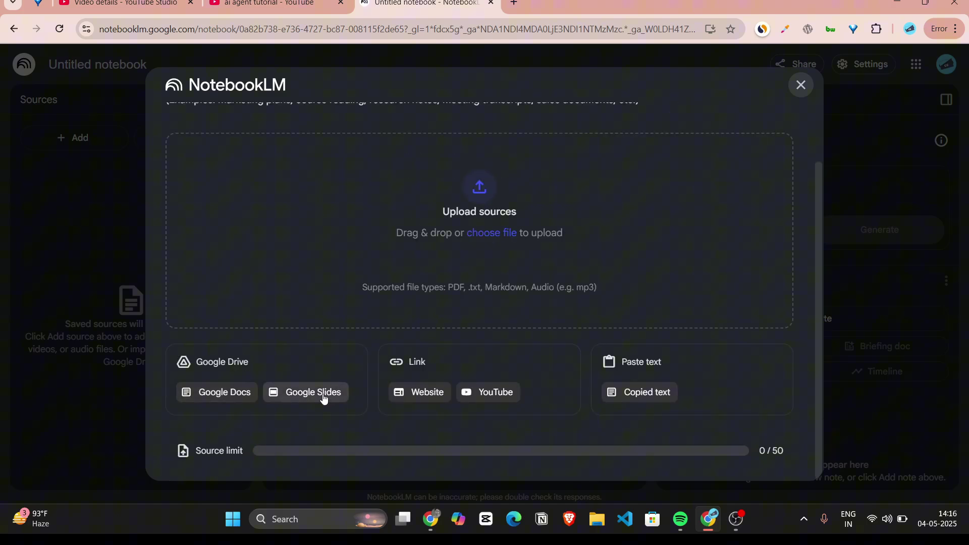
{"action": "scroll", "coordinate": [491, 306], "scroll_direction": "up", "scroll_amount": 1}
{"action": "scroll", "coordinate": [491, 305], "scroll_direction": "down", "scroll_amount": 1}
{"action": "scroll", "coordinate": [469, 435], "scroll_direction": "up", "scroll_amount": 1}
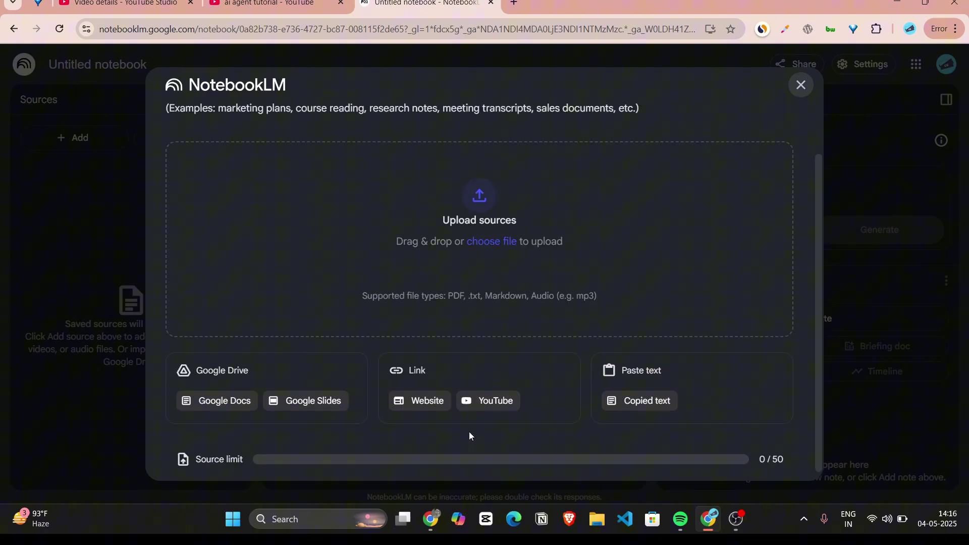
- Copy the AI Agents, Clearly Explained video link from YouTube and insert it as the source
{"action": "left_click", "coordinate": [499, 402]}
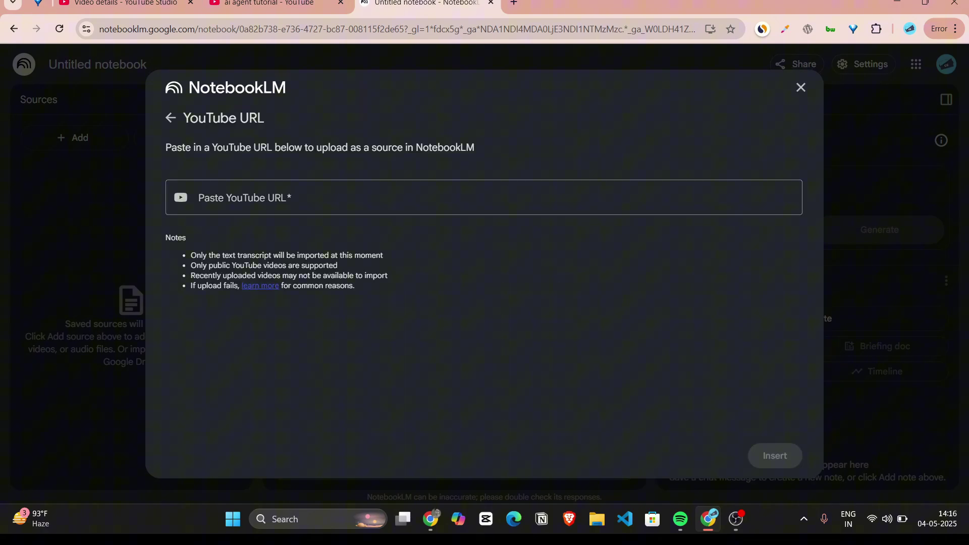
{"action": "left_click", "coordinate": [269, 4]}
{"action": "right_click", "coordinate": [469, 187]}
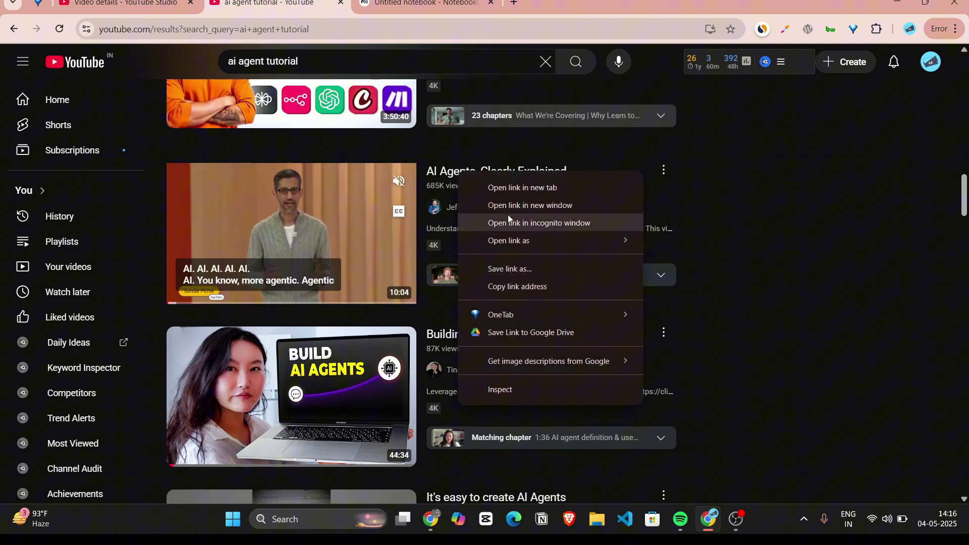
{"action": "left_click", "coordinate": [508, 284]}
{"action": "left_click", "coordinate": [428, 4]}
{"action": "left_click", "coordinate": [315, 194]}
{"action": "type", "text": "https://www.youtube.com/watch?v=FwOTs4UxQS4&pp=ygURYWkgYWdlbnQgdHV0b3JpYWwSBwkJhAkBhyohjO8%3D"}
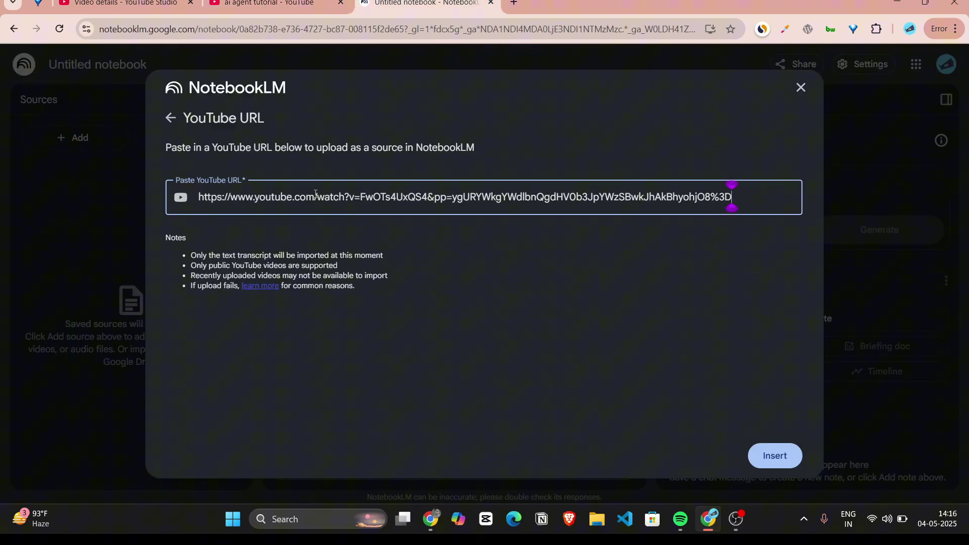
{"action": "left_click", "coordinate": [768, 453]}
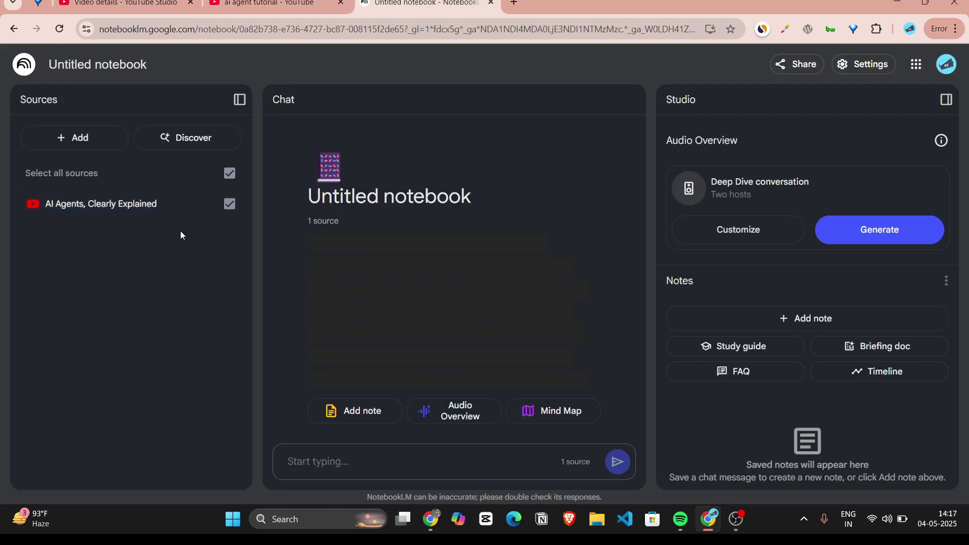
{"action": "scroll", "coordinate": [383, 275], "scroll_direction": "down", "scroll_amount": 1}
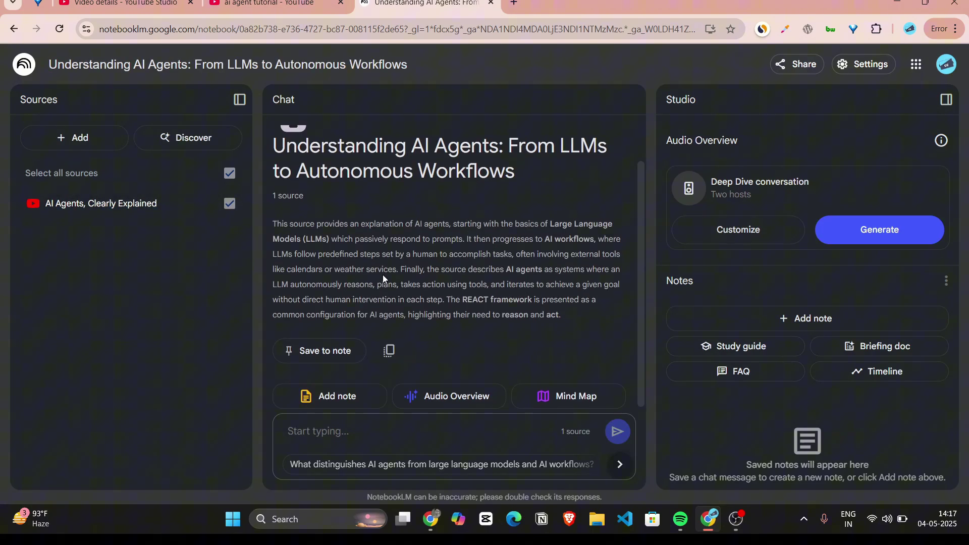
{"action": "scroll", "coordinate": [383, 275], "scroll_direction": "down", "scroll_amount": 1}
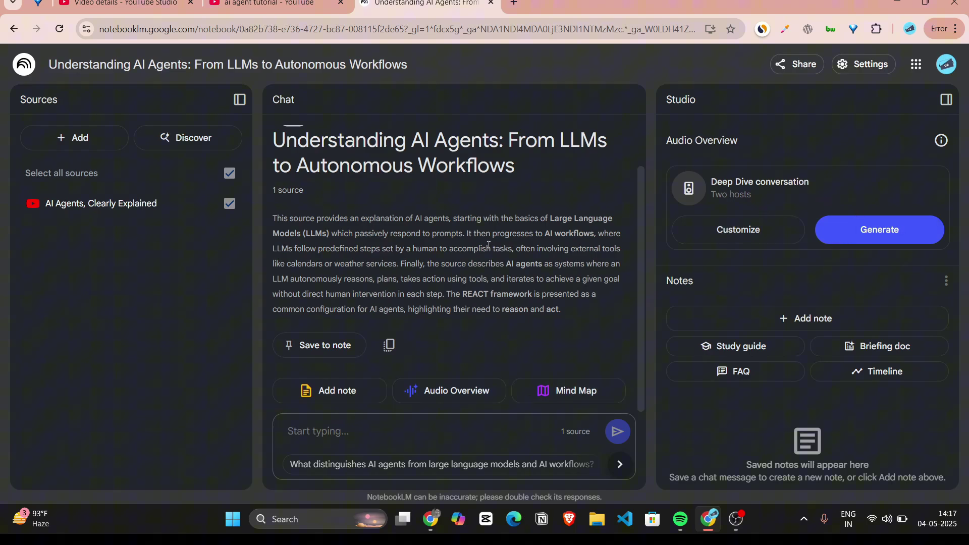
- Set the output language to Afrikaans and view the AI Agents video's source guide and transcript
{"action": "left_click", "coordinate": [946, 100]}
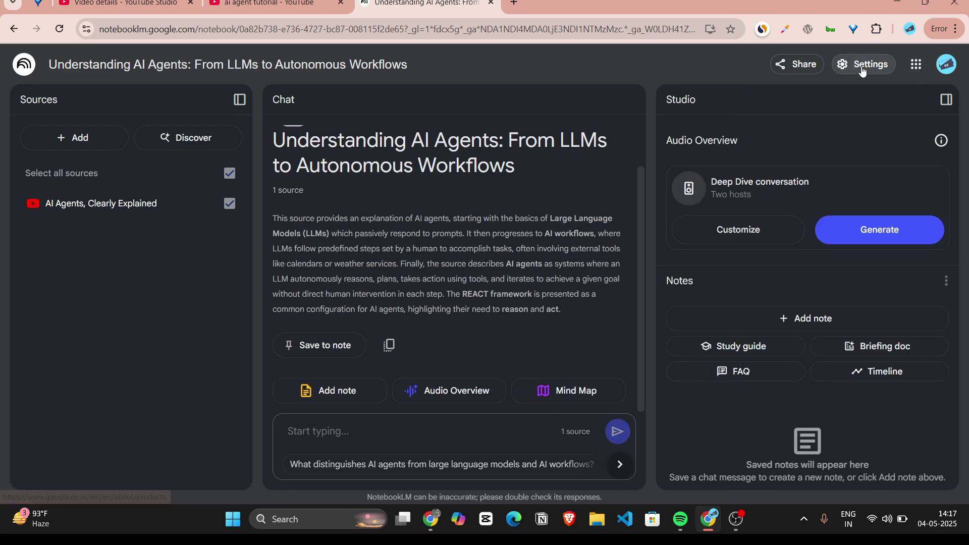
{"action": "left_click", "coordinate": [862, 67]}
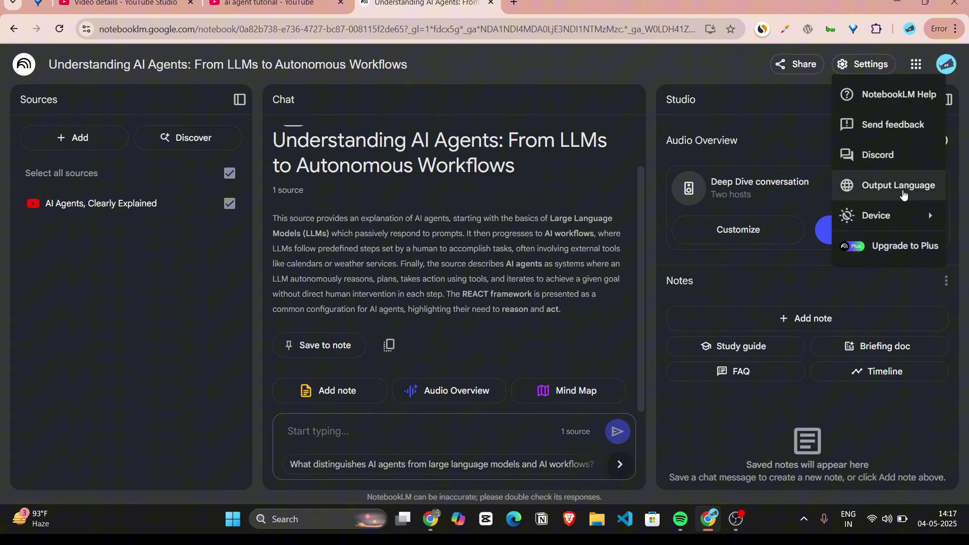
{"action": "left_click", "coordinate": [902, 194]}
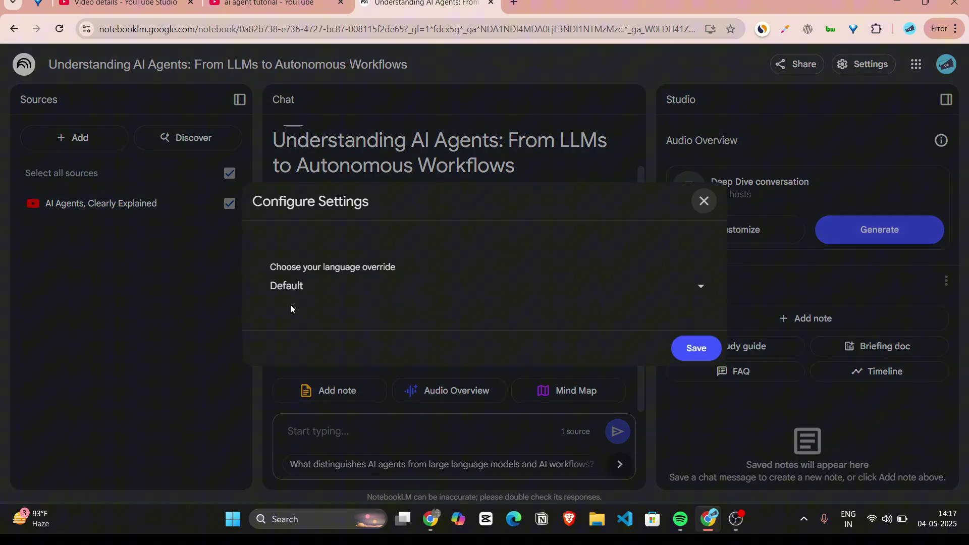
{"action": "left_click", "coordinate": [702, 291]}
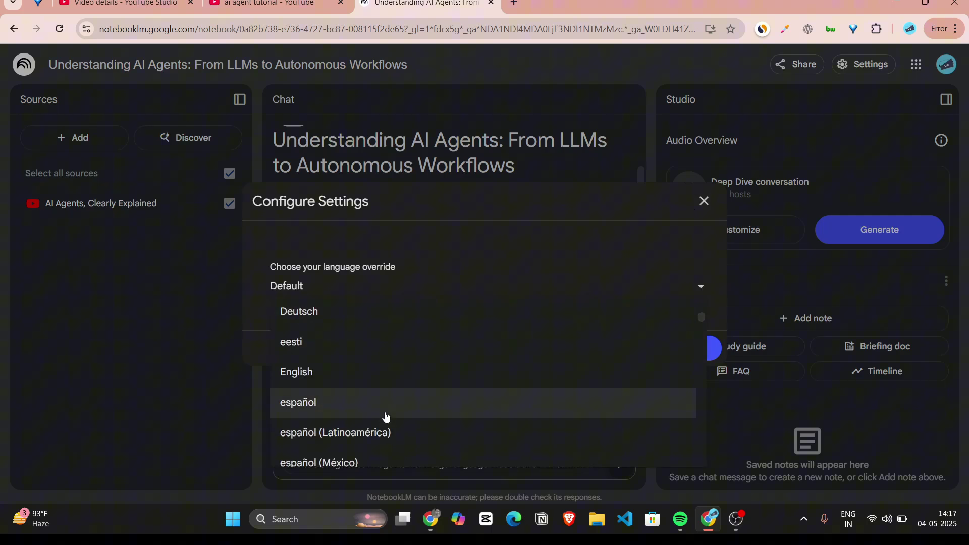
{"action": "scroll", "coordinate": [386, 418], "scroll_direction": "down", "scroll_amount": 3}
{"action": "scroll", "coordinate": [385, 417], "scroll_direction": "down", "scroll_amount": 3}
{"action": "scroll", "coordinate": [386, 417], "scroll_direction": "down", "scroll_amount": 3}
{"action": "scroll", "coordinate": [386, 418], "scroll_direction": "down", "scroll_amount": 3}
{"action": "scroll", "coordinate": [386, 418], "scroll_direction": "down", "scroll_amount": 5}
{"action": "scroll", "coordinate": [385, 417], "scroll_direction": "down", "scroll_amount": 5}
{"action": "scroll", "coordinate": [385, 417], "scroll_direction": "up", "scroll_amount": 5}
{"action": "scroll", "coordinate": [386, 418], "scroll_direction": "up", "scroll_amount": 5}
{"action": "scroll", "coordinate": [385, 418], "scroll_direction": "up", "scroll_amount": 5}
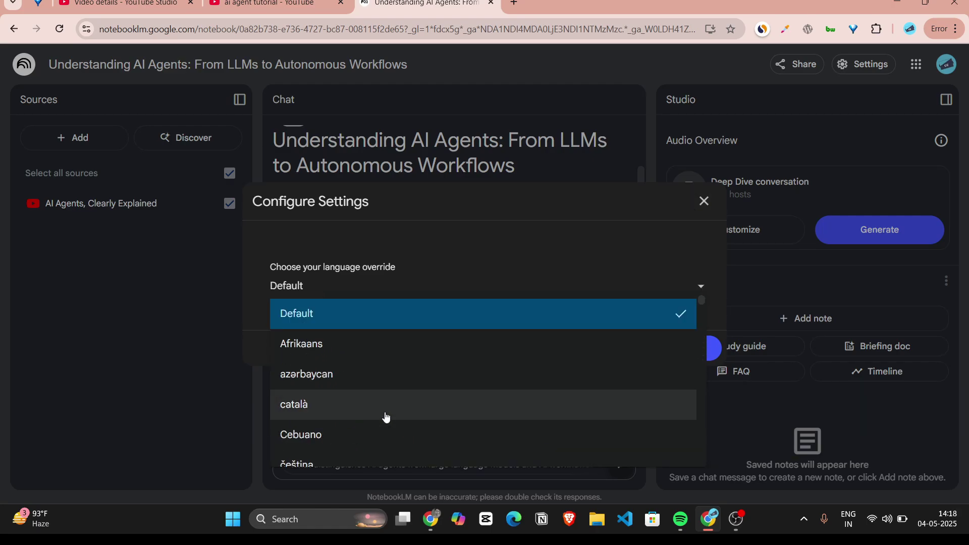
{"action": "left_click", "coordinate": [350, 347]}
{"action": "left_click", "coordinate": [692, 356]}
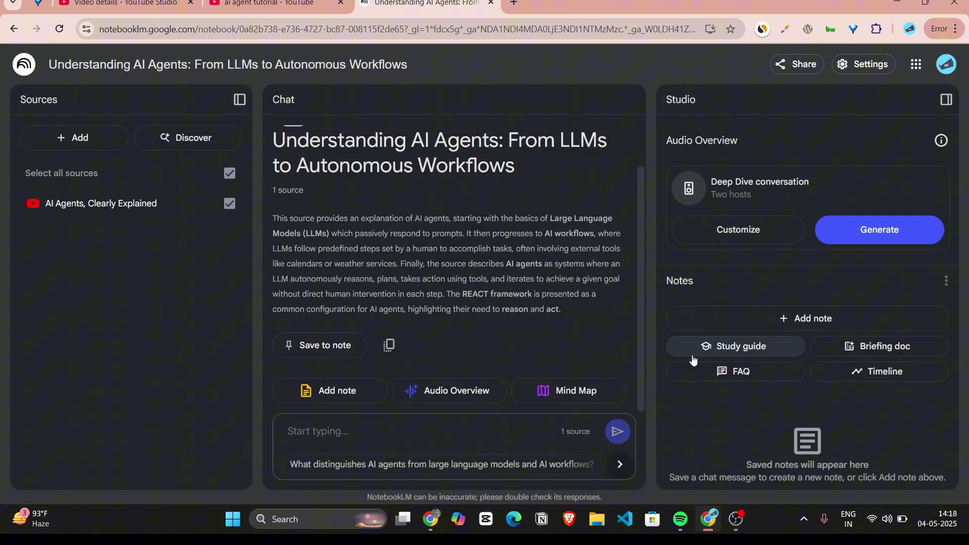
{"action": "left_click", "coordinate": [91, 205]}
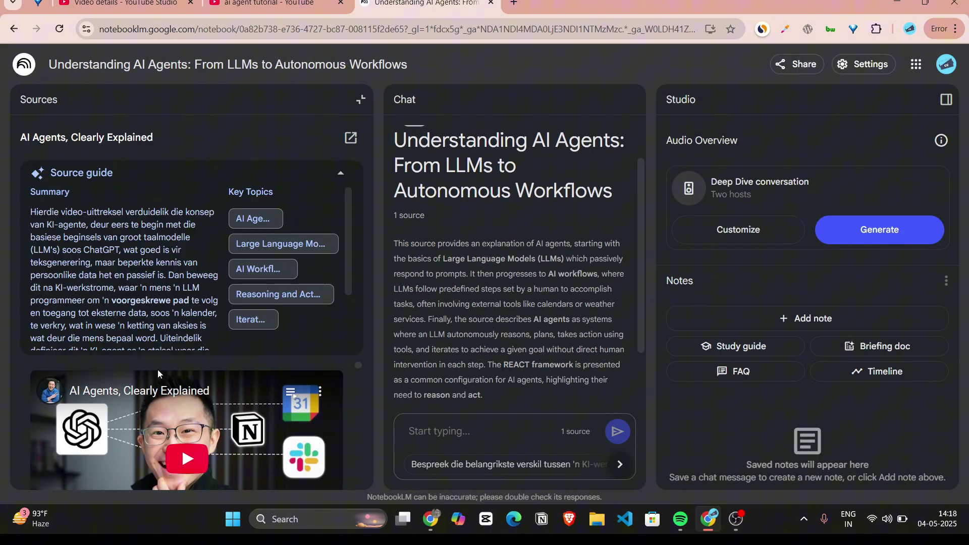
{"action": "scroll", "coordinate": [194, 187], "scroll_direction": "down", "scroll_amount": 1}
{"action": "scroll", "coordinate": [112, 206], "scroll_direction": "up", "scroll_amount": 1}
{"action": "scroll", "coordinate": [94, 281], "scroll_direction": "down", "scroll_amount": 2}
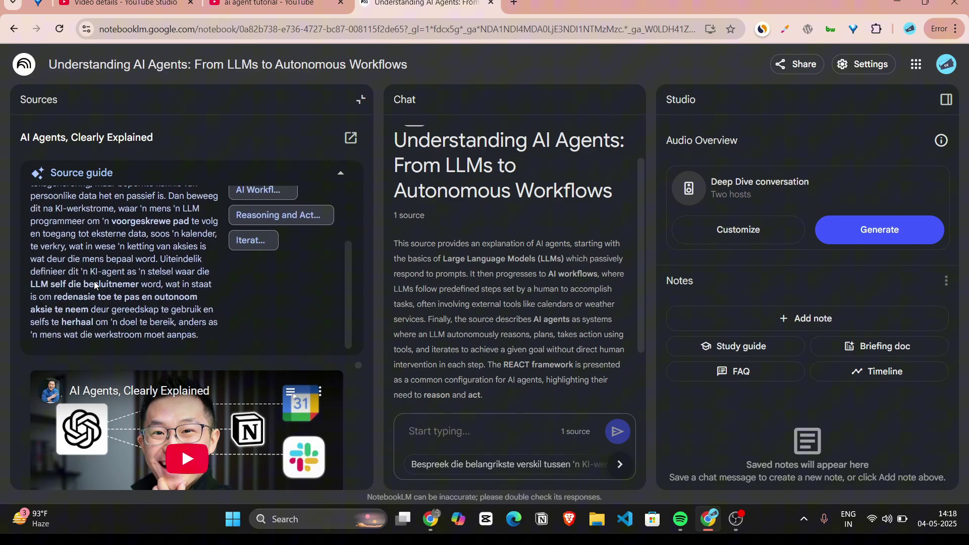
{"action": "left_click", "coordinate": [341, 172]}
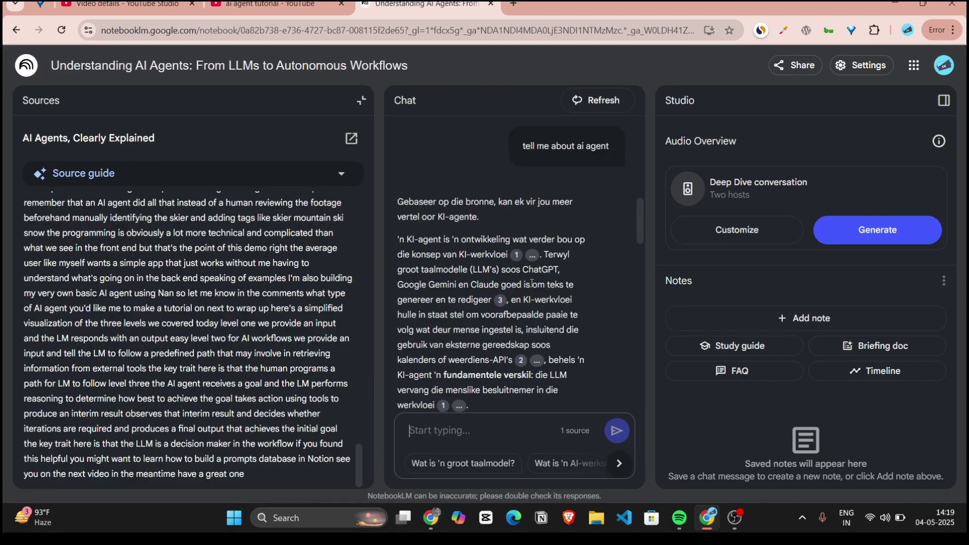
{"action": "scroll", "coordinate": [494, 341], "scroll_direction": "down", "scroll_amount": 3}
{"action": "scroll", "coordinate": [494, 342], "scroll_direction": "down", "scroll_amount": 2}
{"action": "scroll", "coordinate": [495, 342], "scroll_direction": "up", "scroll_amount": 3}
{"action": "scroll", "coordinate": [494, 342], "scroll_direction": "up", "scroll_amount": 5}
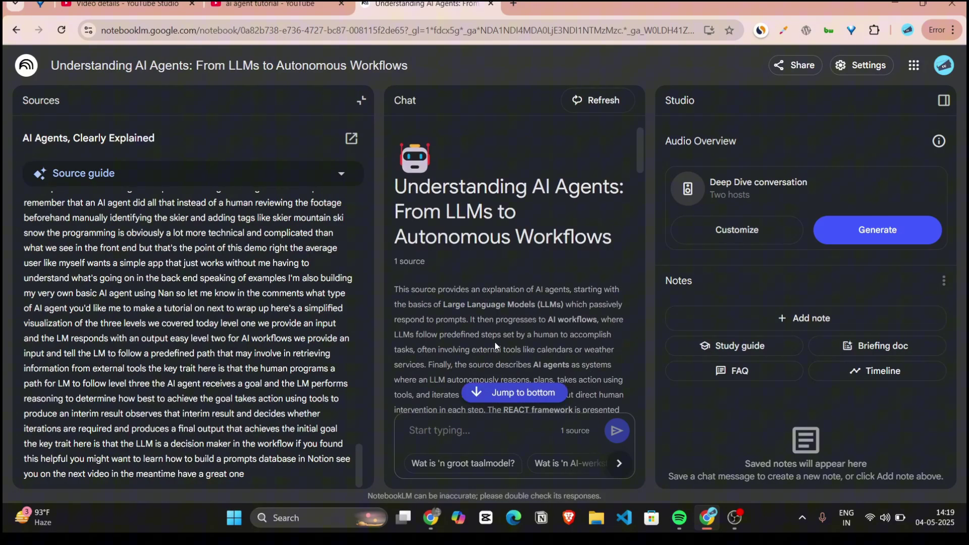
{"action": "scroll", "coordinate": [494, 342], "scroll_direction": "down", "scroll_amount": 3}
{"action": "scroll", "coordinate": [494, 341], "scroll_direction": "down", "scroll_amount": 3}
{"action": "scroll", "coordinate": [471, 345], "scroll_direction": "down", "scroll_amount": 3}
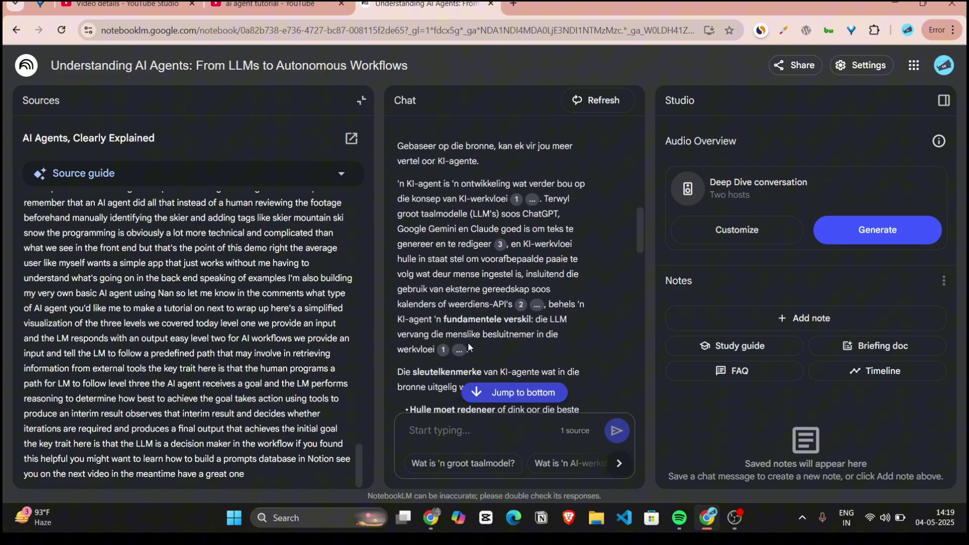
- Generate the Deep Dive conversation audio overview from the Studio panel
{"action": "left_click", "coordinate": [906, 235]}
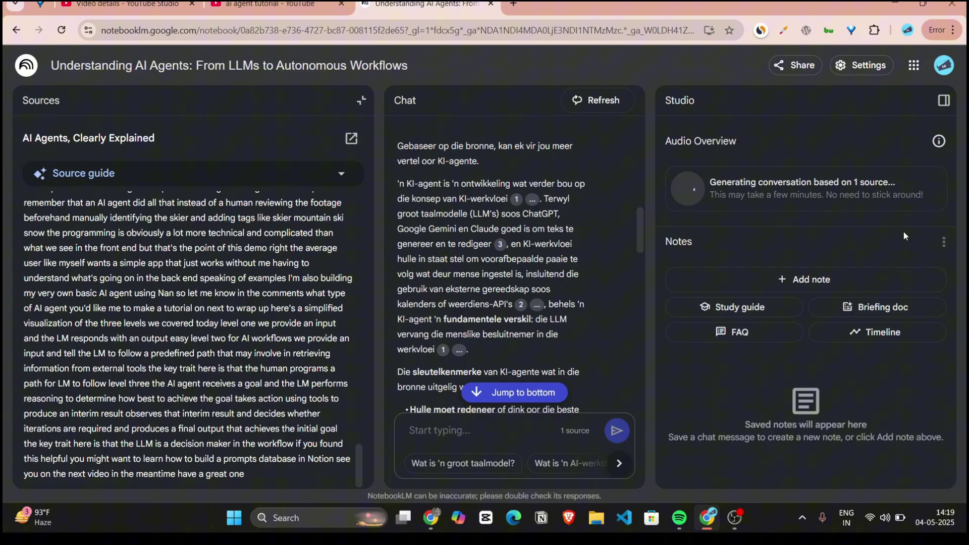
{"action": "scroll", "coordinate": [604, 403], "scroll_direction": "down", "scroll_amount": 5}
{"action": "scroll", "coordinate": [521, 318], "scroll_direction": "up", "scroll_amount": 5}
{"action": "scroll", "coordinate": [520, 317], "scroll_direction": "up", "scroll_amount": 5}
{"action": "scroll", "coordinate": [520, 317], "scroll_direction": "up", "scroll_amount": 5}
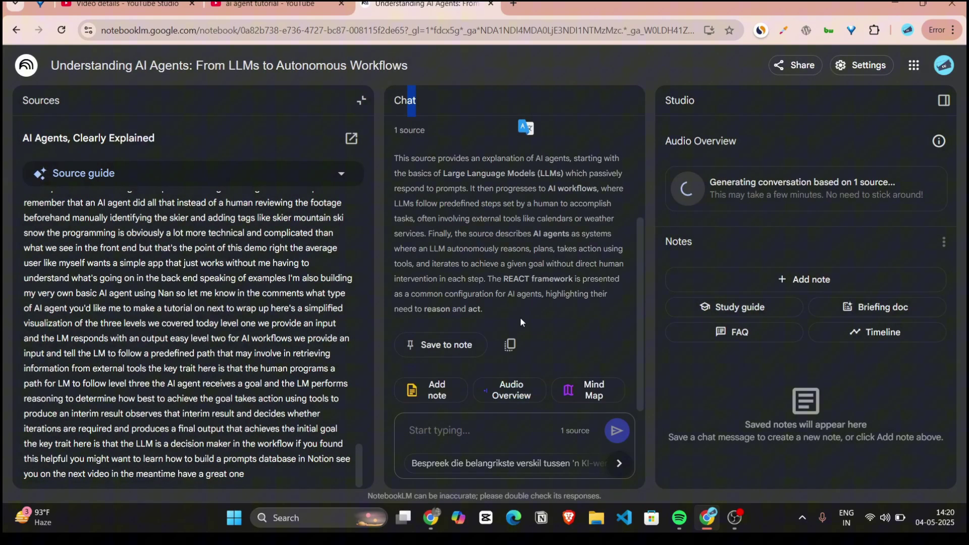
- Create the mind map and expand its Sleutelverskil Agente vs Werkvloei branch
{"action": "left_click", "coordinate": [588, 390]}
{"action": "left_click", "coordinate": [753, 367]}
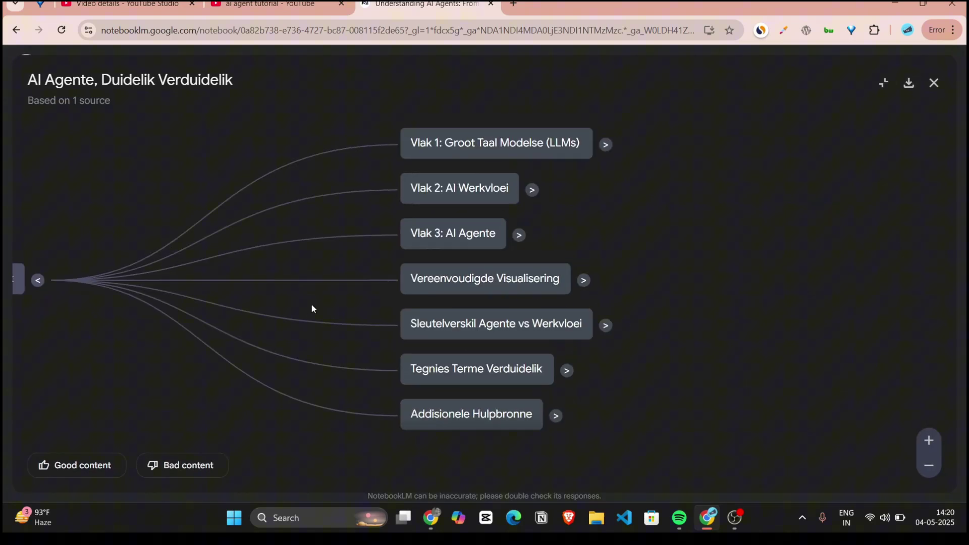
{"action": "left_click", "coordinate": [606, 325]}
{"action": "left_click", "coordinate": [933, 83]}
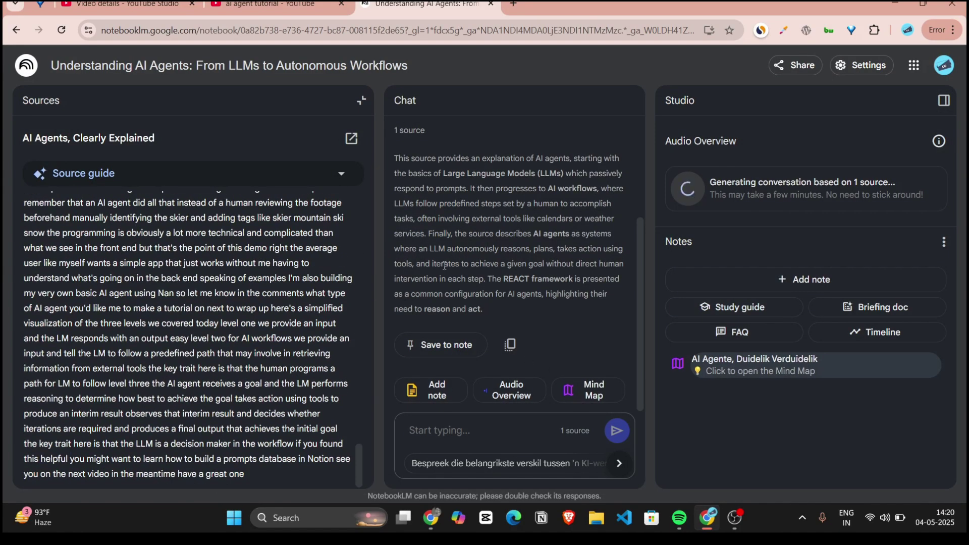
- Add a blank draft note, then delete it
{"action": "left_click", "coordinate": [439, 390]}
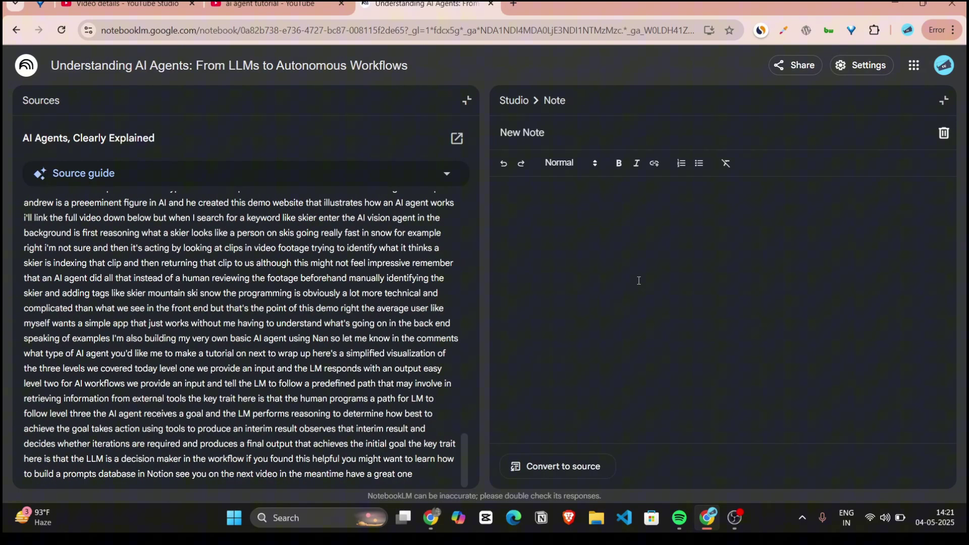
{"action": "type", "text": "hereyou can write your notes"}
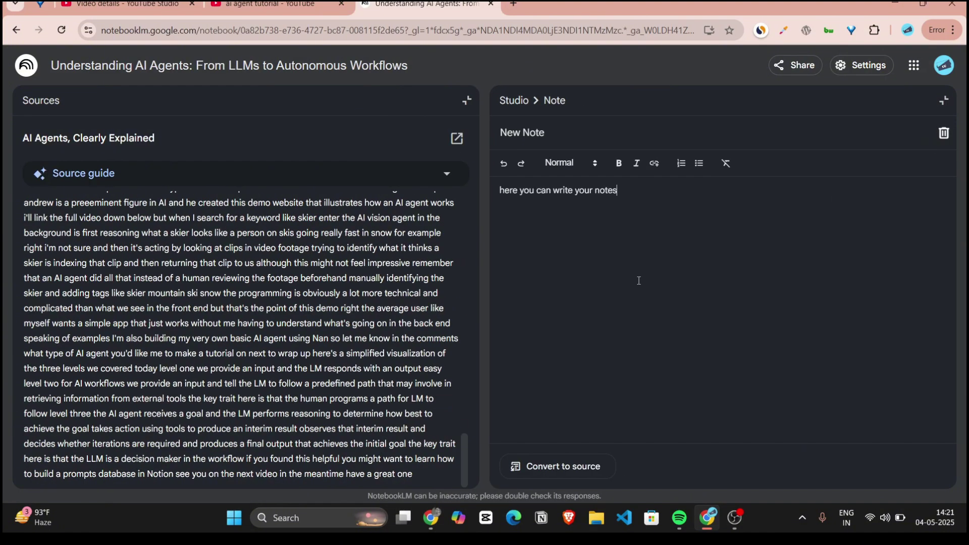
{"action": "left_click", "coordinate": [944, 132]}
{"action": "left_click", "coordinate": [526, 288]}
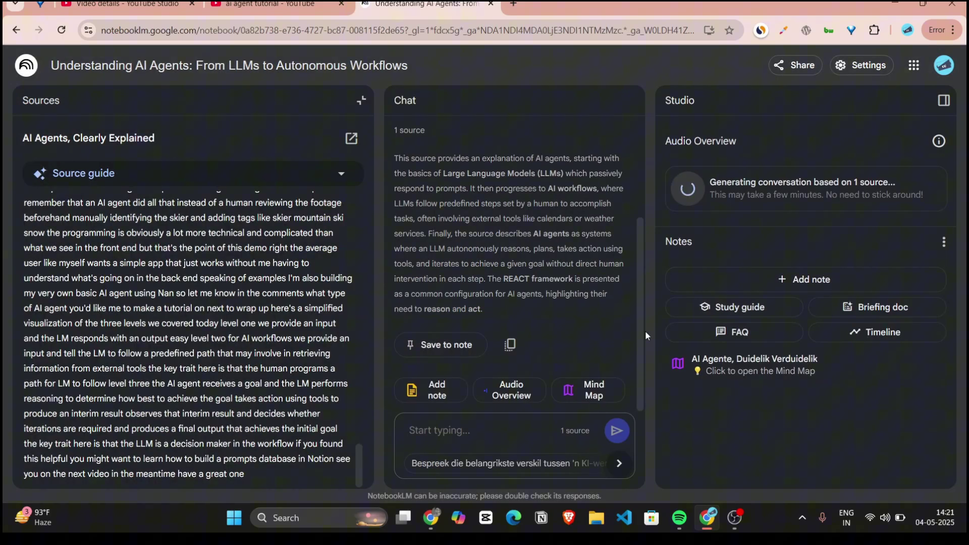
- Generate the Tydlyn en Karakters timeline note, then delete it
{"action": "left_click", "coordinate": [872, 334]}
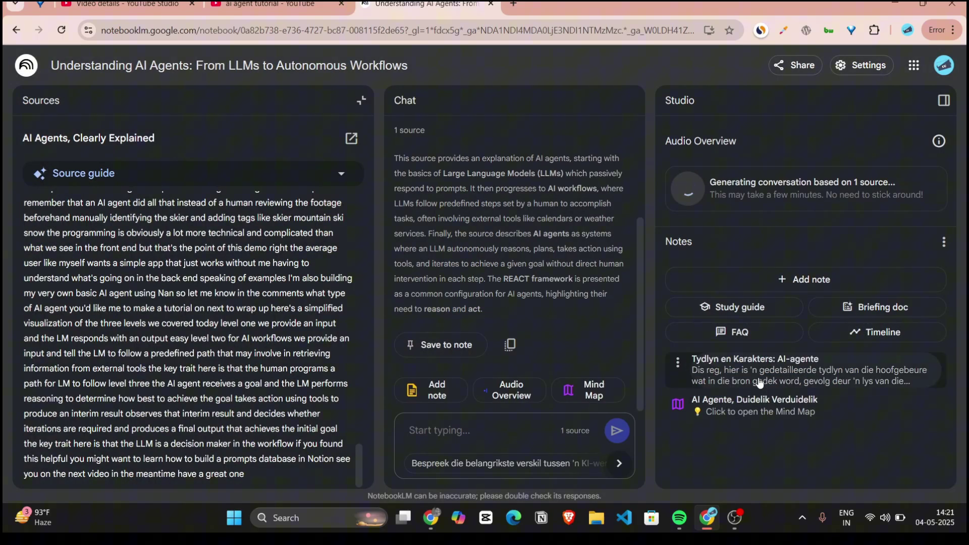
{"action": "left_click", "coordinate": [755, 375]}
{"action": "left_click", "coordinate": [944, 133]}
{"action": "left_click", "coordinate": [526, 287]}
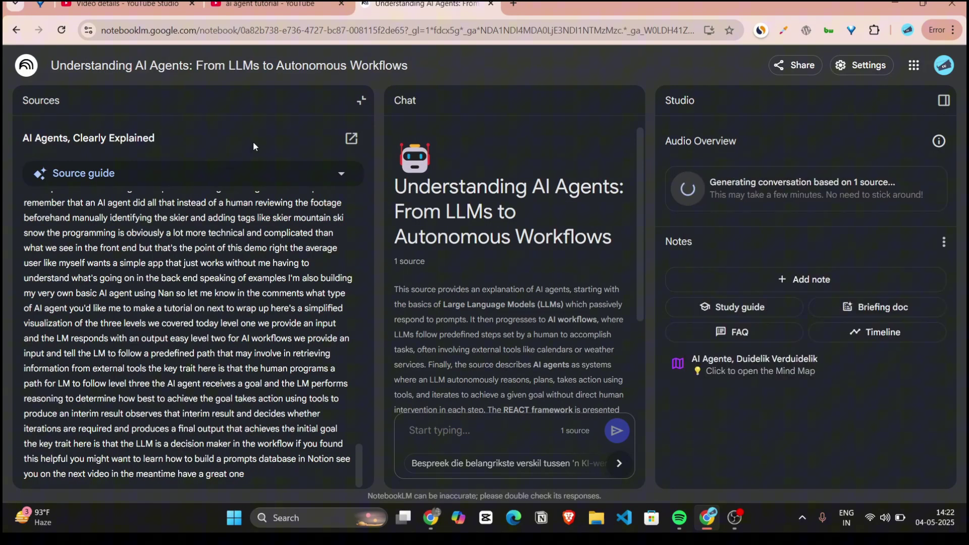
- Create a second notebook and paste the AI Agents YouTube link as its source
{"action": "left_click", "coordinate": [26, 65]}
{"action": "left_click", "coordinate": [150, 230]}
{"action": "left_click", "coordinate": [798, 88]}
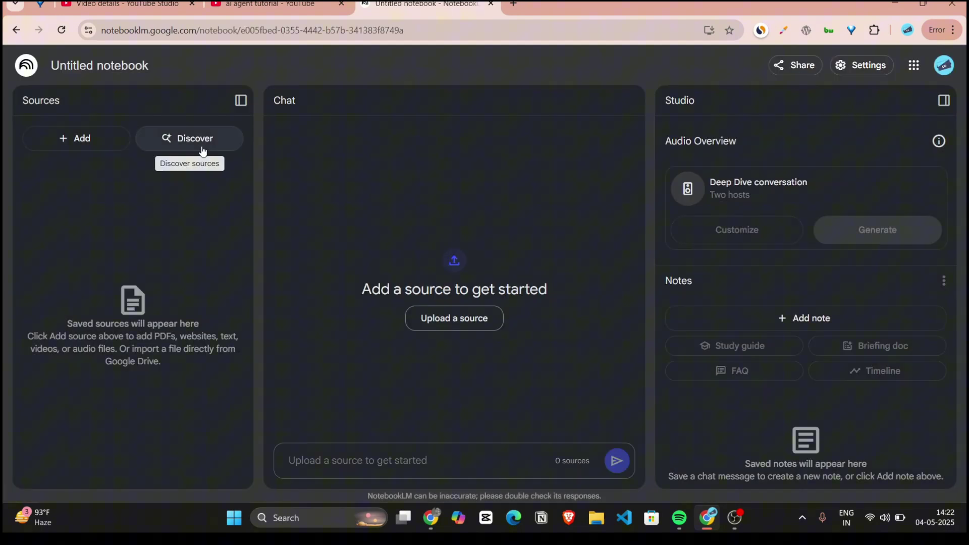
{"action": "left_click", "coordinate": [441, 322]}
{"action": "left_click", "coordinate": [480, 460]}
{"action": "key", "text": "ctrl+v"}
{"action": "left_click", "coordinate": [773, 458]}
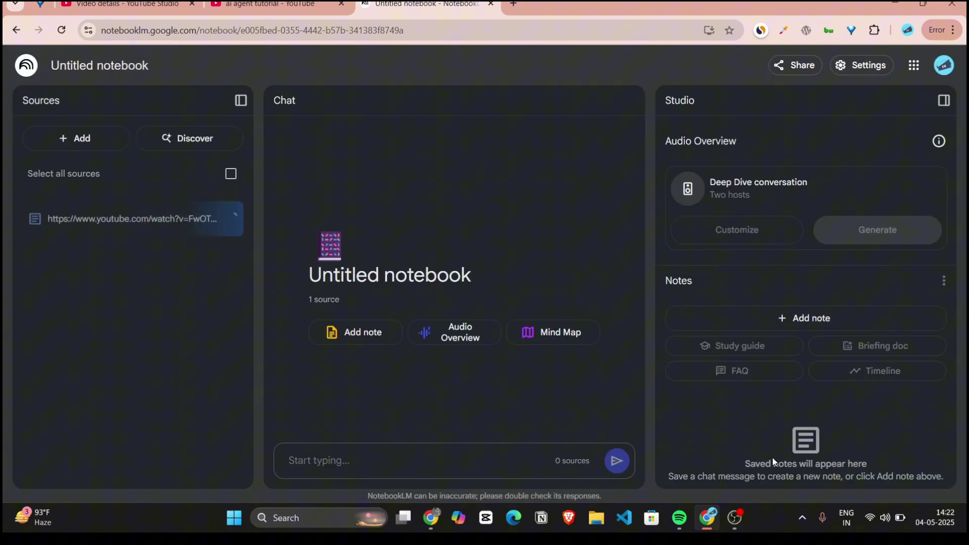
- Choose Afrikaans as the new notebook's output language
{"action": "left_click", "coordinate": [864, 65]}
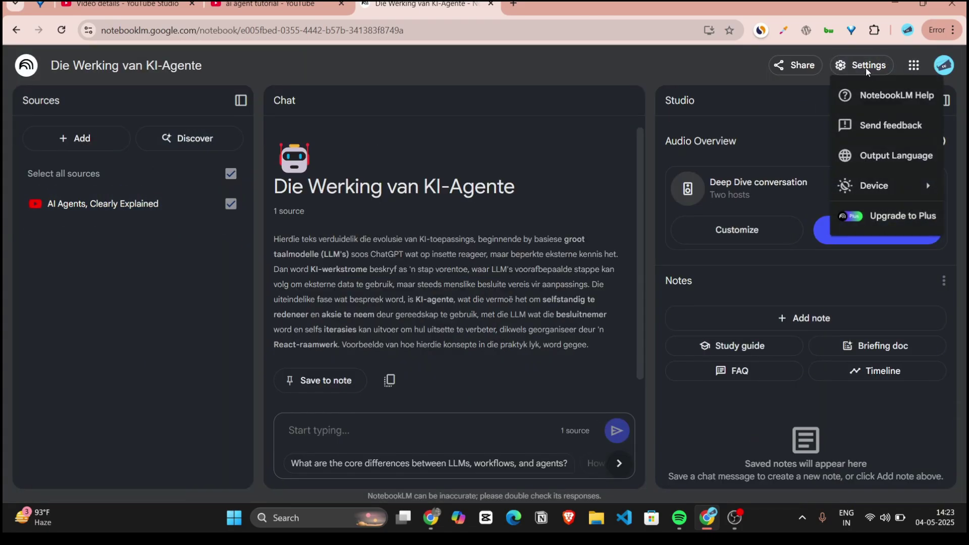
{"action": "left_click", "coordinate": [914, 157]}
{"action": "left_click", "coordinate": [692, 289]}
{"action": "scroll", "coordinate": [412, 372], "scroll_direction": "down", "scroll_amount": 3}
{"action": "scroll", "coordinate": [413, 373], "scroll_direction": "up", "scroll_amount": 3}
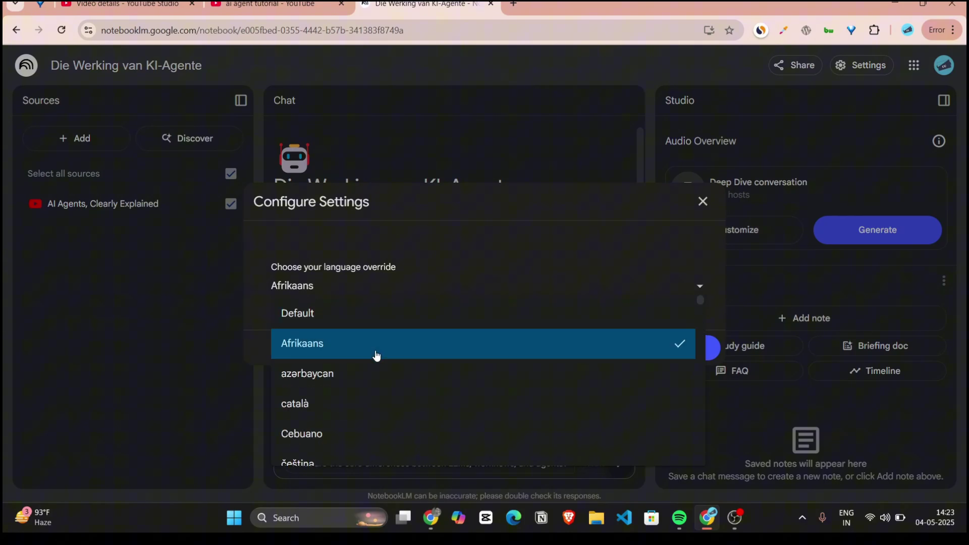
{"action": "scroll", "coordinate": [376, 356], "scroll_direction": "down", "scroll_amount": 3}
{"action": "left_click", "coordinate": [376, 372]}
- Save the Afrikaans setting, then discover and import ten web sources on AI agents
{"action": "left_click", "coordinate": [711, 353]}
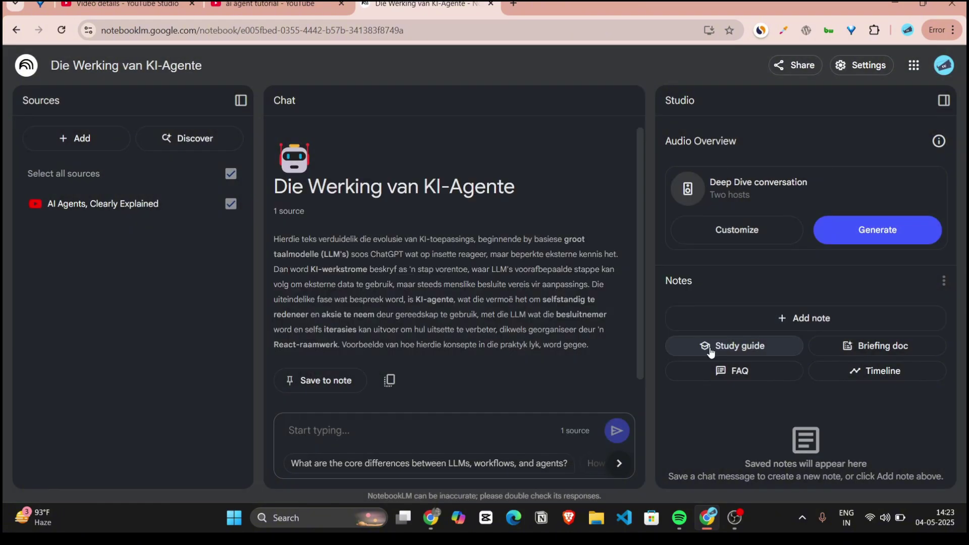
{"action": "left_click", "coordinate": [205, 139]}
{"action": "type", "text": "i want to learn more about ai agents"}
{"action": "left_click", "coordinate": [686, 392]}
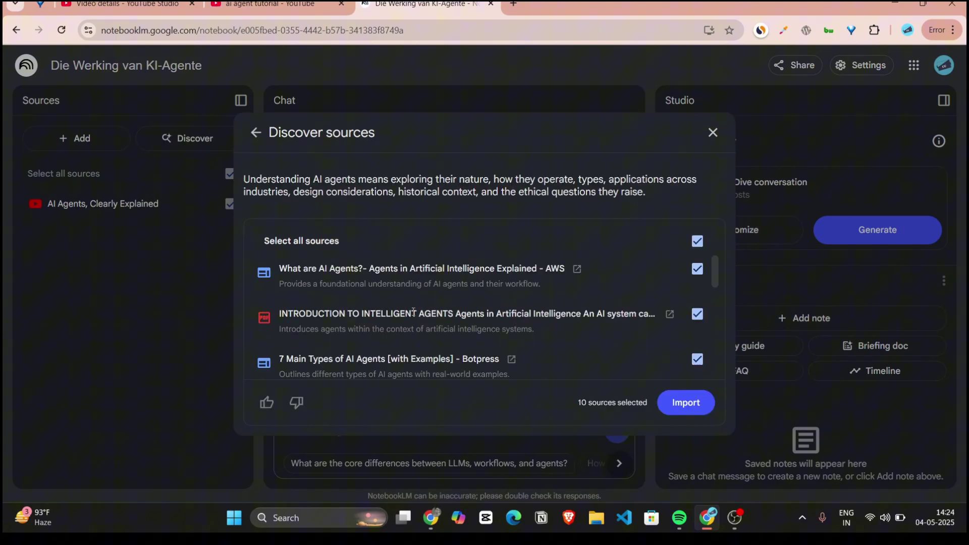
{"action": "scroll", "coordinate": [413, 311], "scroll_direction": "down", "scroll_amount": 3}
{"action": "scroll", "coordinate": [413, 311], "scroll_direction": "up", "scroll_amount": 3}
{"action": "left_click", "coordinate": [671, 409]}
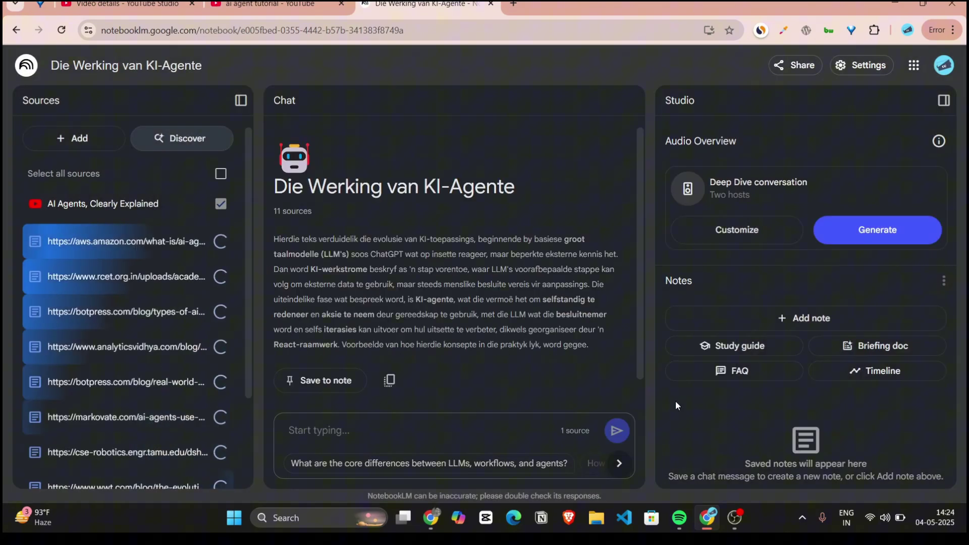
{"action": "scroll", "coordinate": [115, 432], "scroll_direction": "down", "scroll_amount": 1}
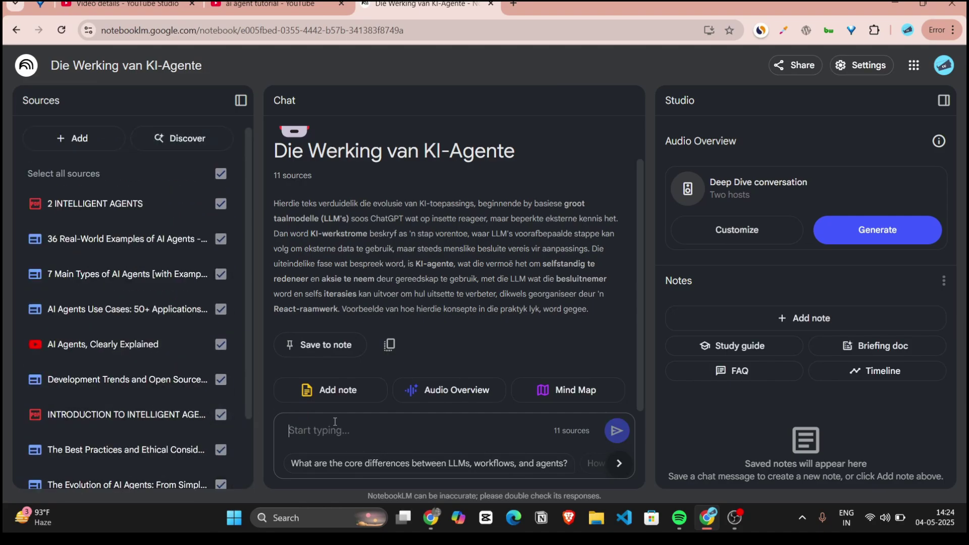
{"action": "type", "text": "what is ai agent how it helps"}
- Ask what an AI agent is and how it helps, then glance at audio customization and settings
{"action": "key", "text": "Return"}
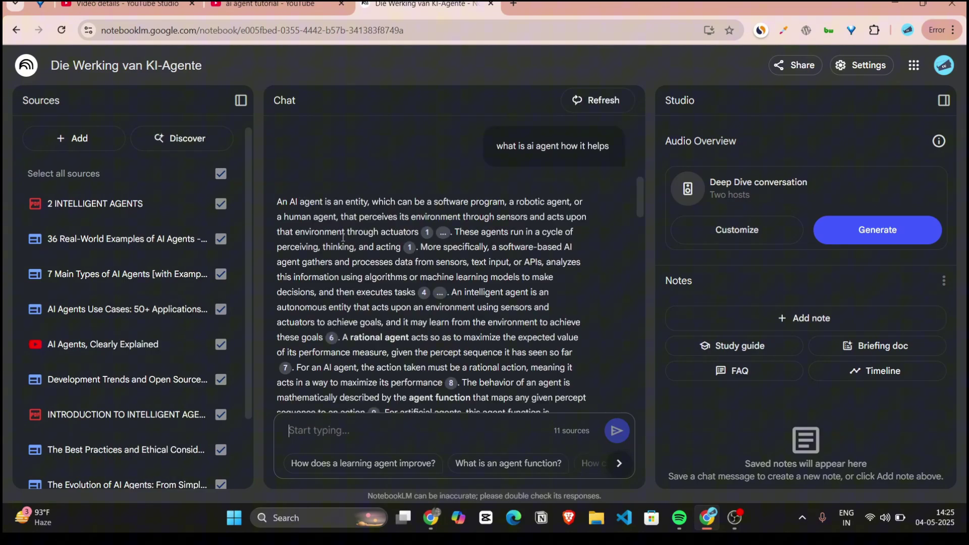
{"action": "left_click", "coordinate": [731, 230]}
{"action": "left_click", "coordinate": [698, 182]}
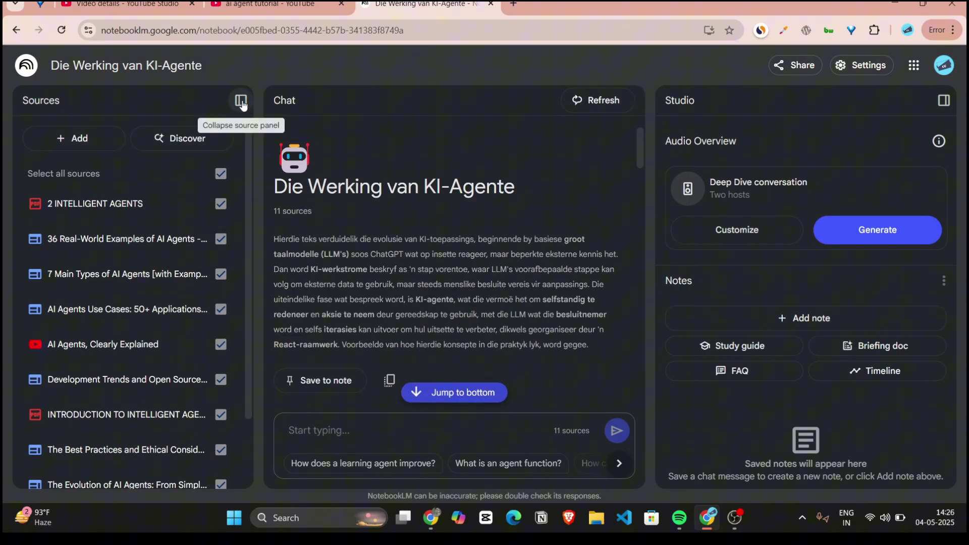
{"action": "left_click", "coordinate": [862, 66]}
{"action": "left_click", "coordinate": [718, 278]}
{"action": "scroll", "coordinate": [430, 341], "scroll_direction": "down", "scroll_amount": 10}
{"action": "scroll", "coordinate": [430, 341], "scroll_direction": "up", "scroll_amount": 3}
{"action": "scroll", "coordinate": [430, 342], "scroll_direction": "up", "scroll_amount": 10}
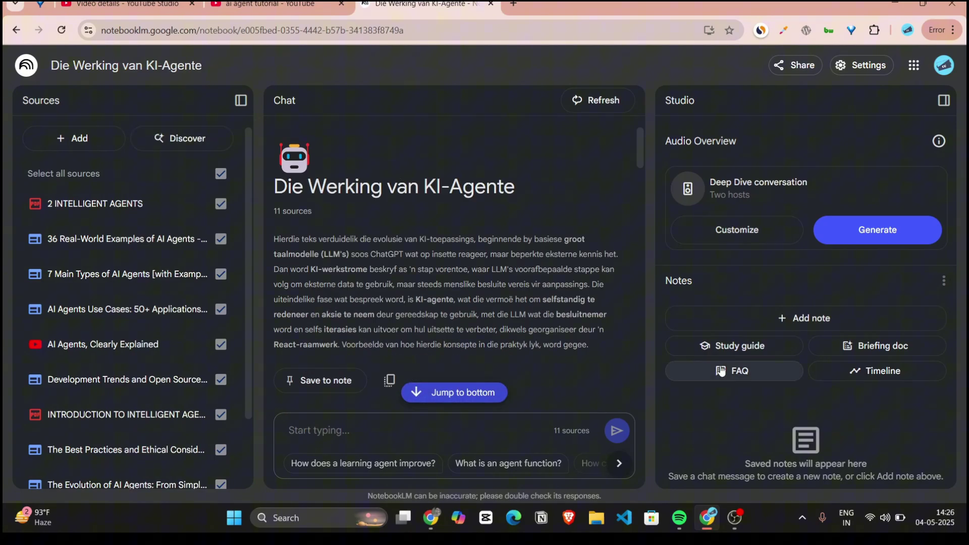
- Generate the FAQ note, "Artificial Agent Principles and Design," and view it
{"action": "left_click", "coordinate": [740, 372]}
{"action": "left_click", "coordinate": [745, 409]}
{"action": "scroll", "coordinate": [707, 332], "scroll_direction": "down", "scroll_amount": 5}
{"action": "scroll", "coordinate": [706, 333], "scroll_direction": "up", "scroll_amount": 5}
{"action": "left_click", "coordinate": [628, 102]}
{"action": "scroll", "coordinate": [558, 283], "scroll_direction": "down", "scroll_amount": 10}
{"action": "scroll", "coordinate": [559, 282], "scroll_direction": "down", "scroll_amount": 3}
{"action": "scroll", "coordinate": [559, 282], "scroll_direction": "down", "scroll_amount": 3}
{"action": "scroll", "coordinate": [501, 321], "scroll_direction": "up", "scroll_amount": 10}
- Open Understanding AI Agents, then play and pause its Afrikaans audio overview
{"action": "left_click", "coordinate": [337, 324]}
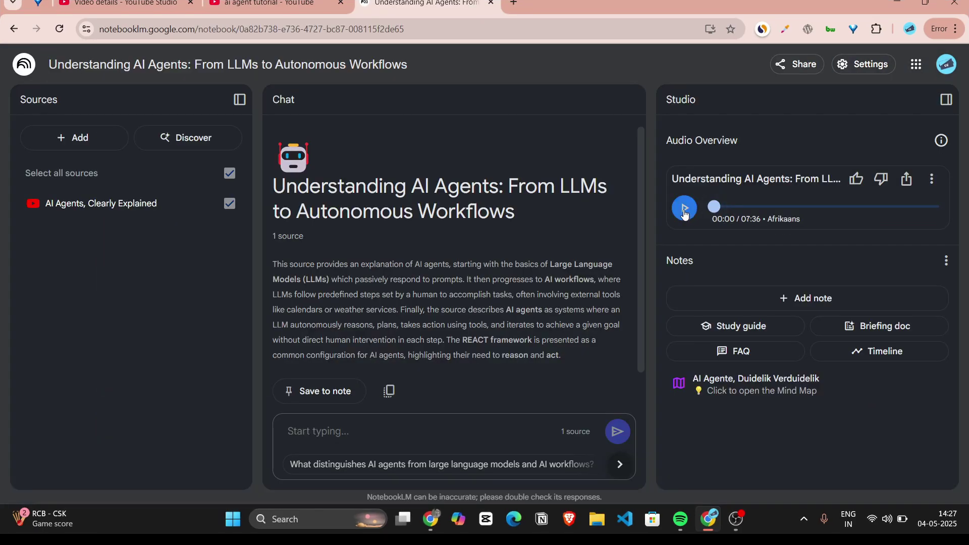
{"action": "left_click", "coordinate": [685, 209]}
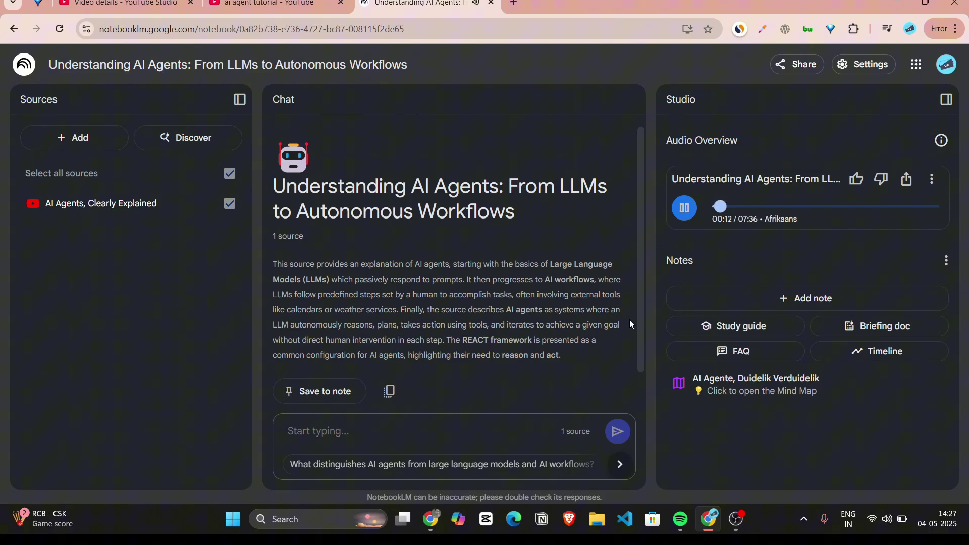
{"action": "left_click", "coordinate": [684, 209]}
{"action": "left_click", "coordinate": [23, 64]}
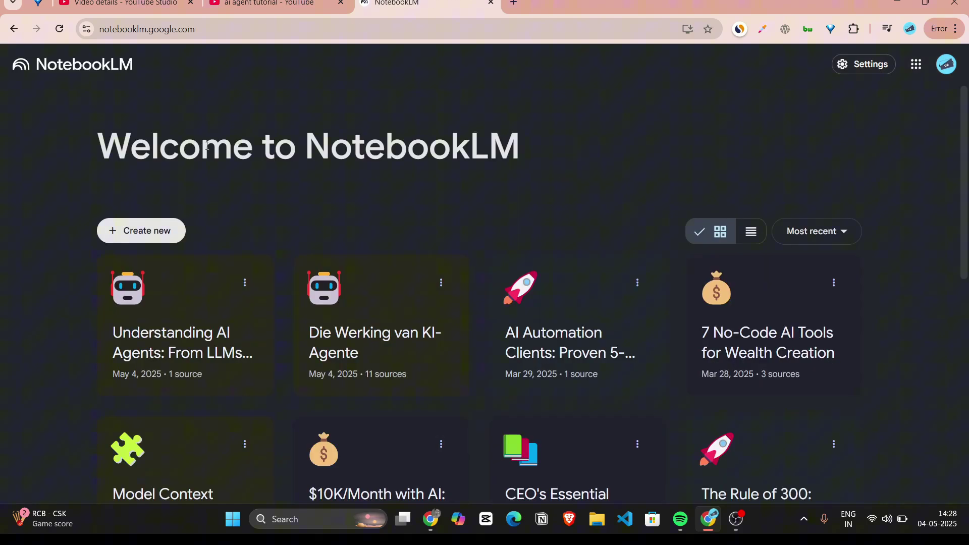